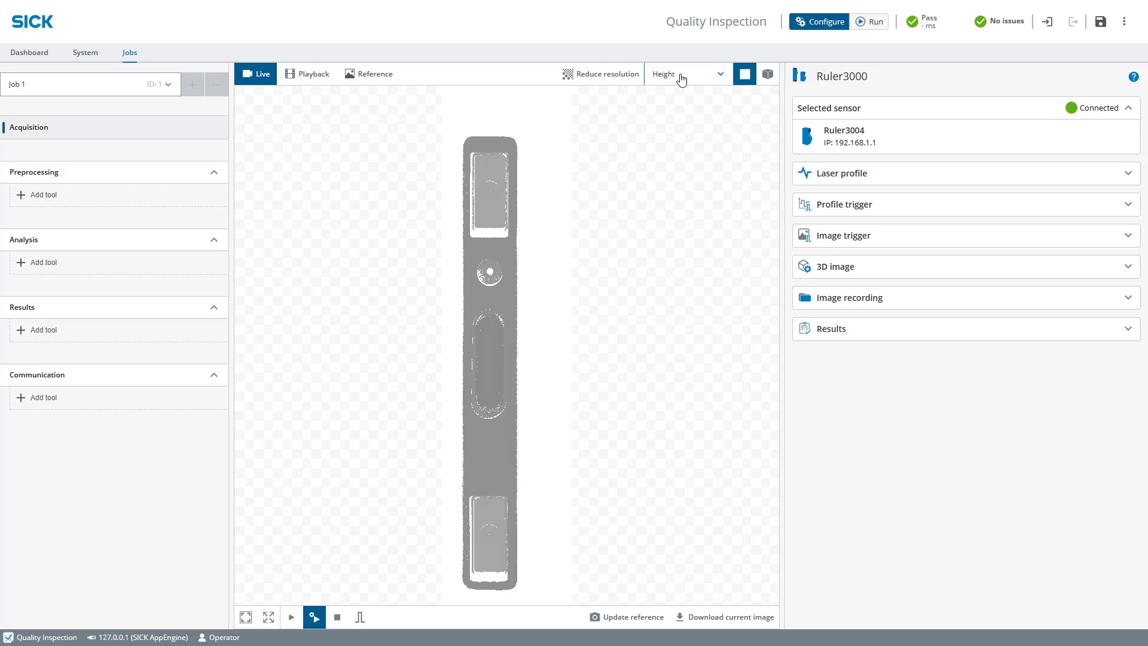
Preview the scan in 3D, then return to 2D and display the Intensity image
{"action": "left_click", "coordinate": [768, 74]}
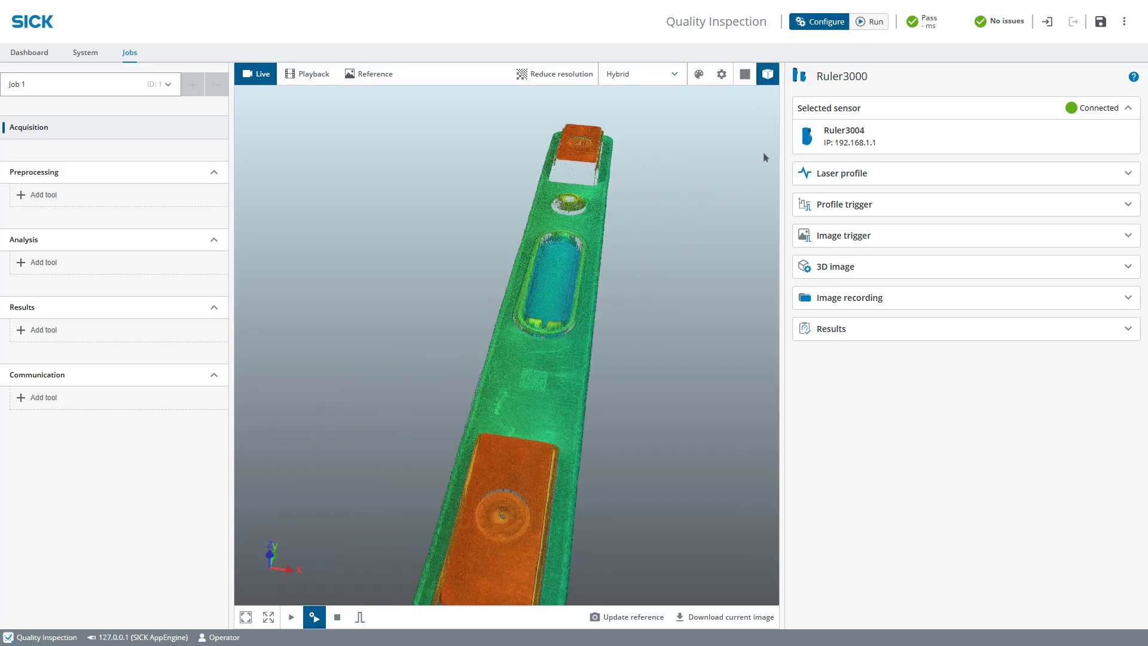
{"action": "left_click", "coordinate": [744, 74]}
{"action": "left_click", "coordinate": [682, 74]}
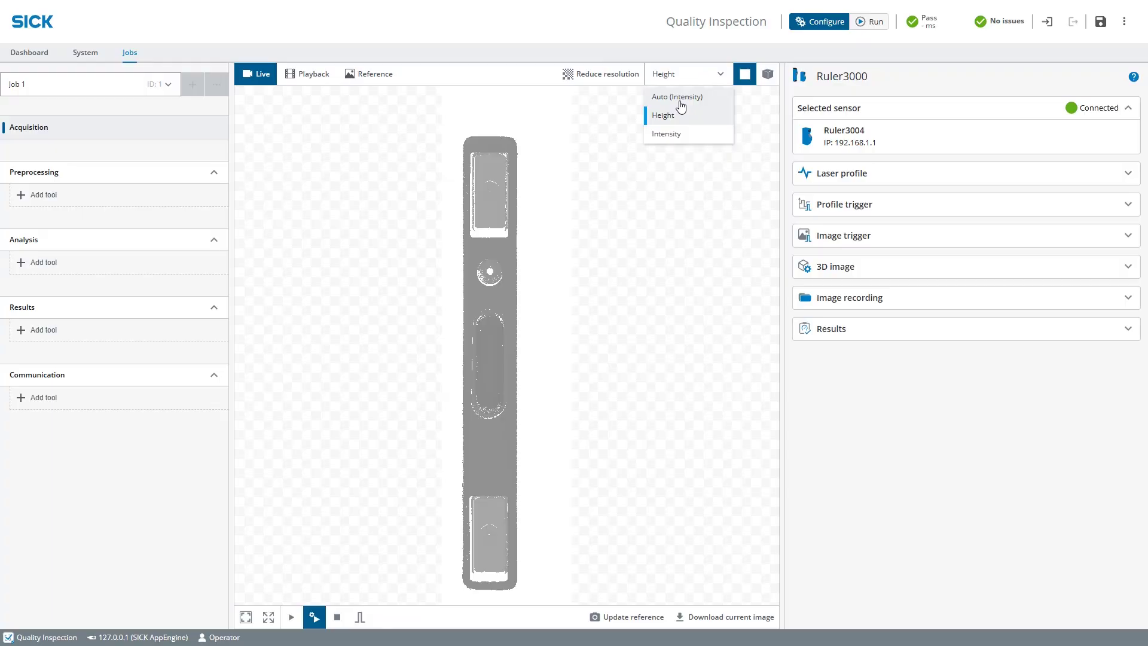
{"action": "left_click", "coordinate": [670, 136]}
Zoom and pan the intensity image onto the engraved data matrix
{"action": "scroll", "coordinate": [506, 371], "scroll_direction": "up", "scroll_amount": 3}
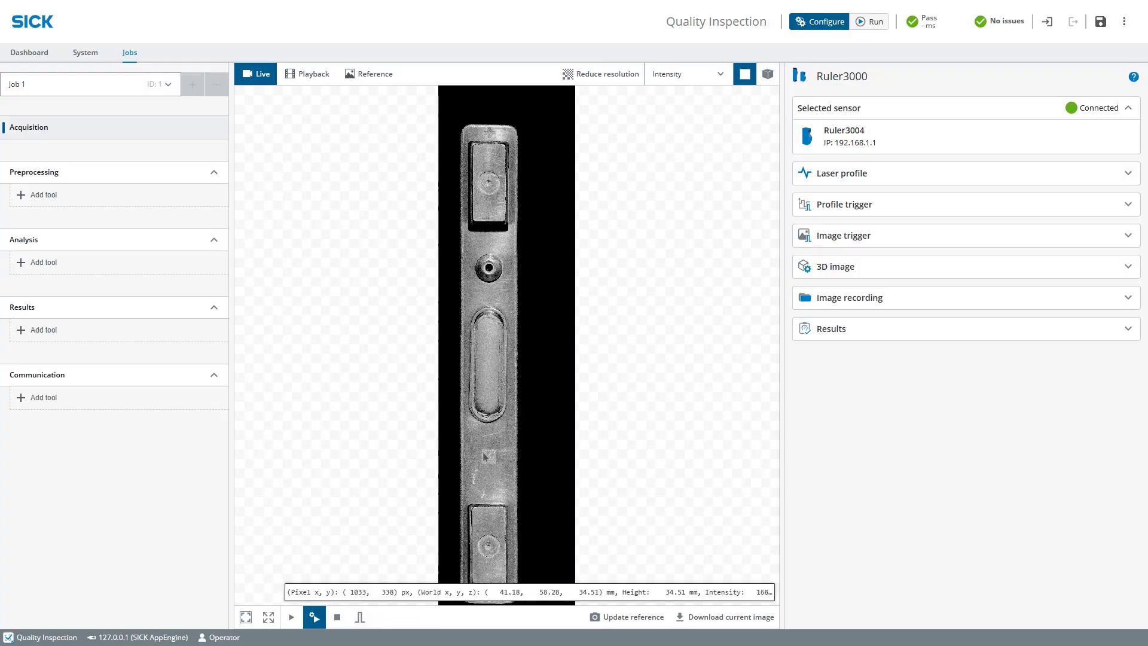
{"action": "scroll", "coordinate": [399, 472], "scroll_direction": "up", "scroll_amount": 5}
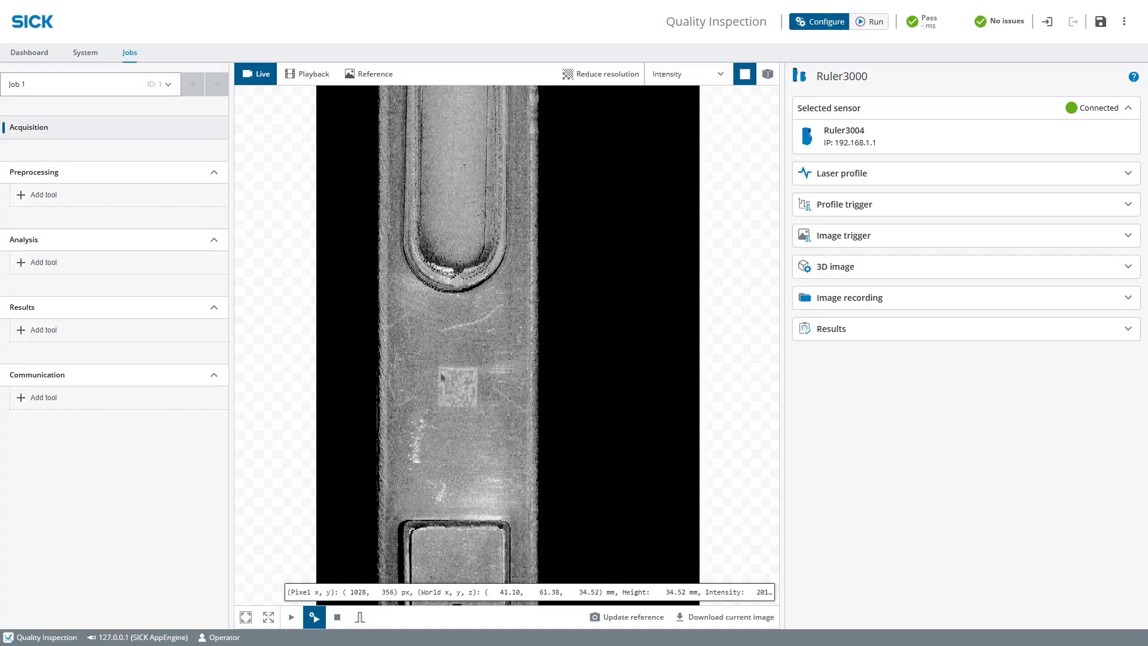
{"action": "left_click_drag", "start_coordinate": [399, 472], "coordinate": [457, 344]}
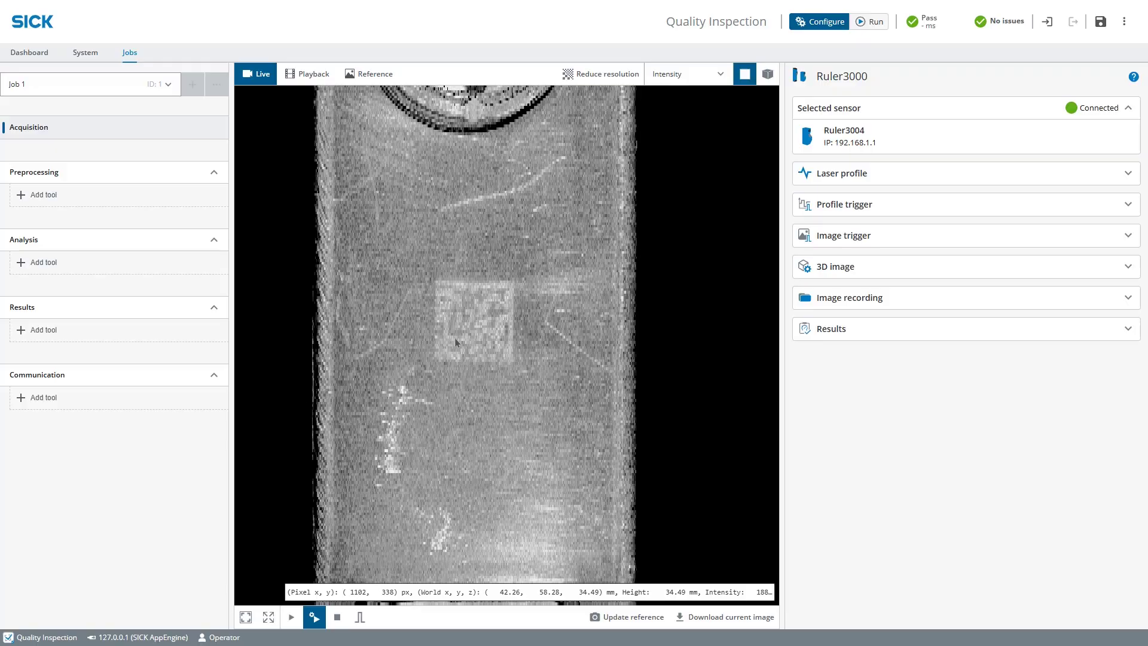
{"action": "scroll", "coordinate": [456, 339], "scroll_direction": "up", "scroll_amount": 1}
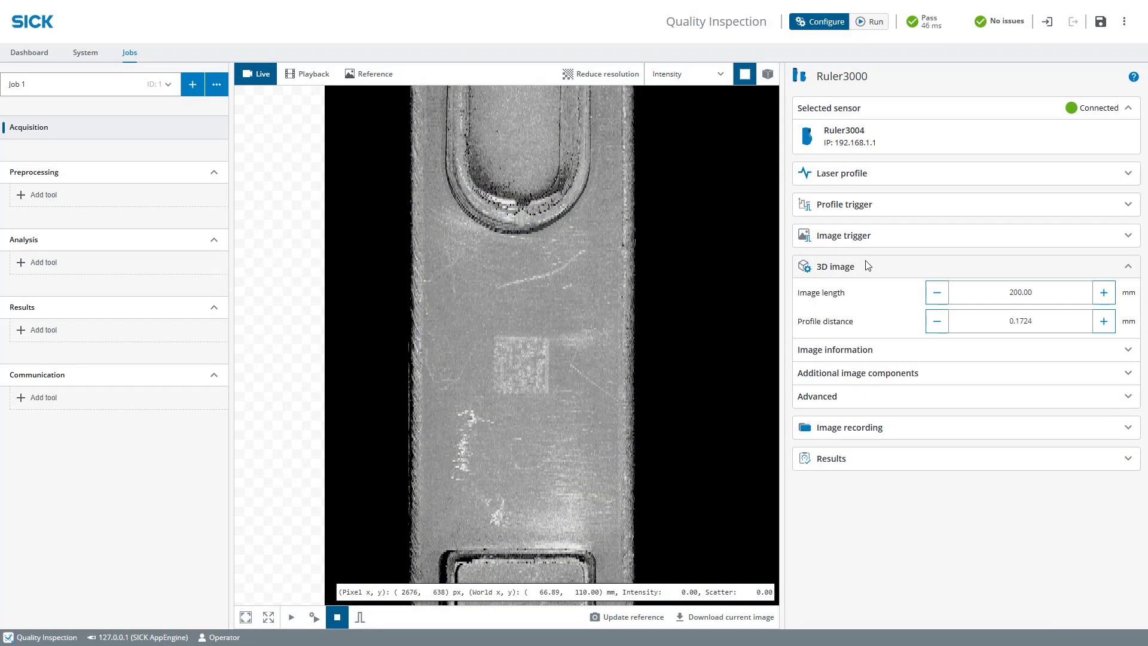
Enable the Scatter/Surface+ image component with scatter type Surface+
{"action": "left_click", "coordinate": [909, 381]}
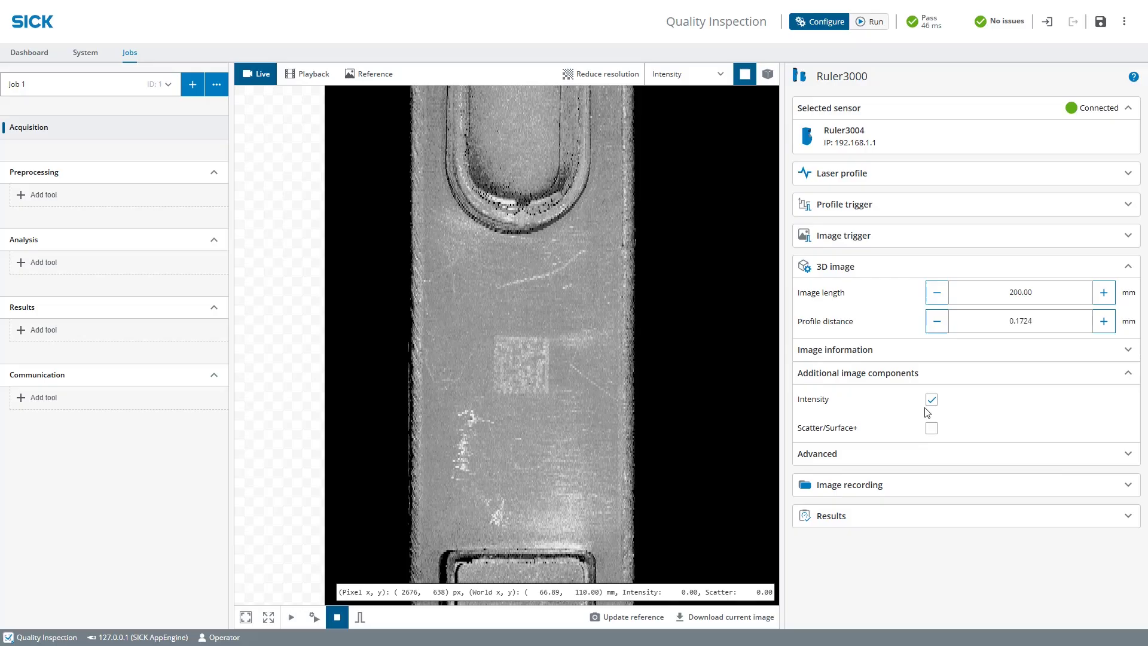
{"action": "left_click", "coordinate": [931, 428]}
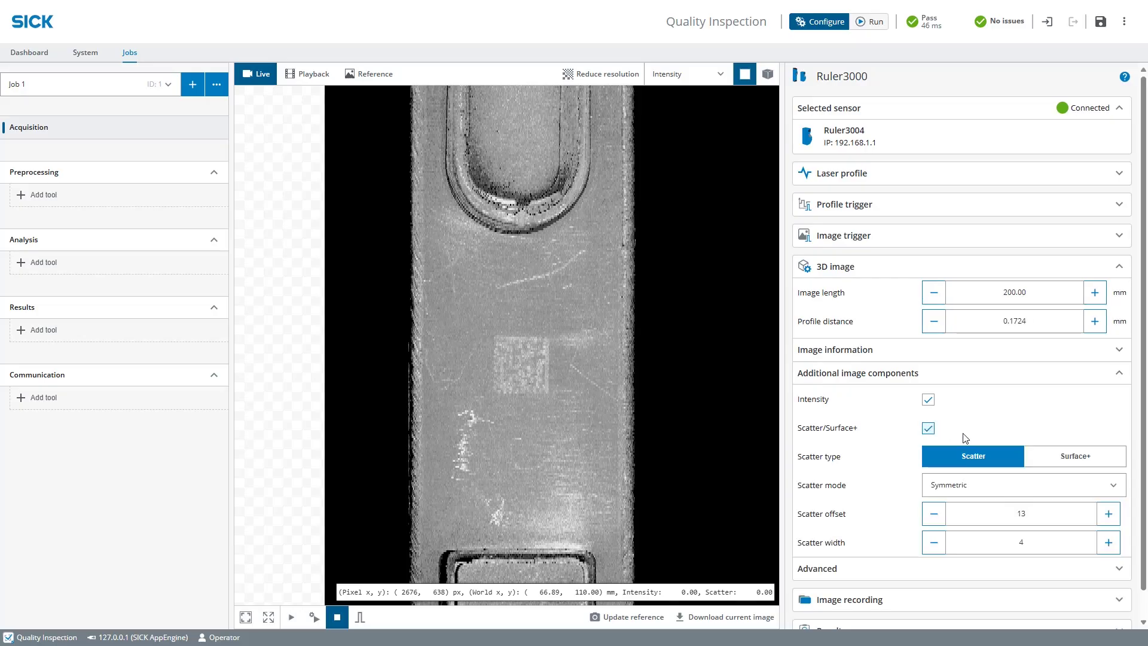
{"action": "left_click", "coordinate": [1069, 463]}
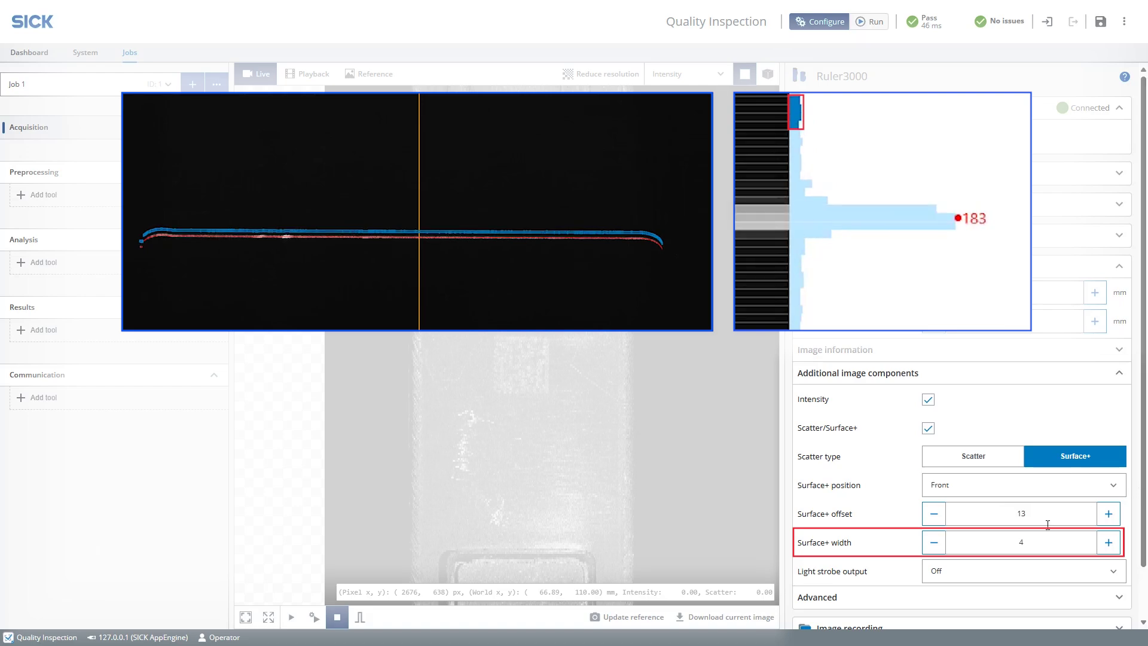
Change the Surface+ width value to 2
{"action": "double_click", "coordinate": [1020, 541]}
{"action": "type", "text": "2"}
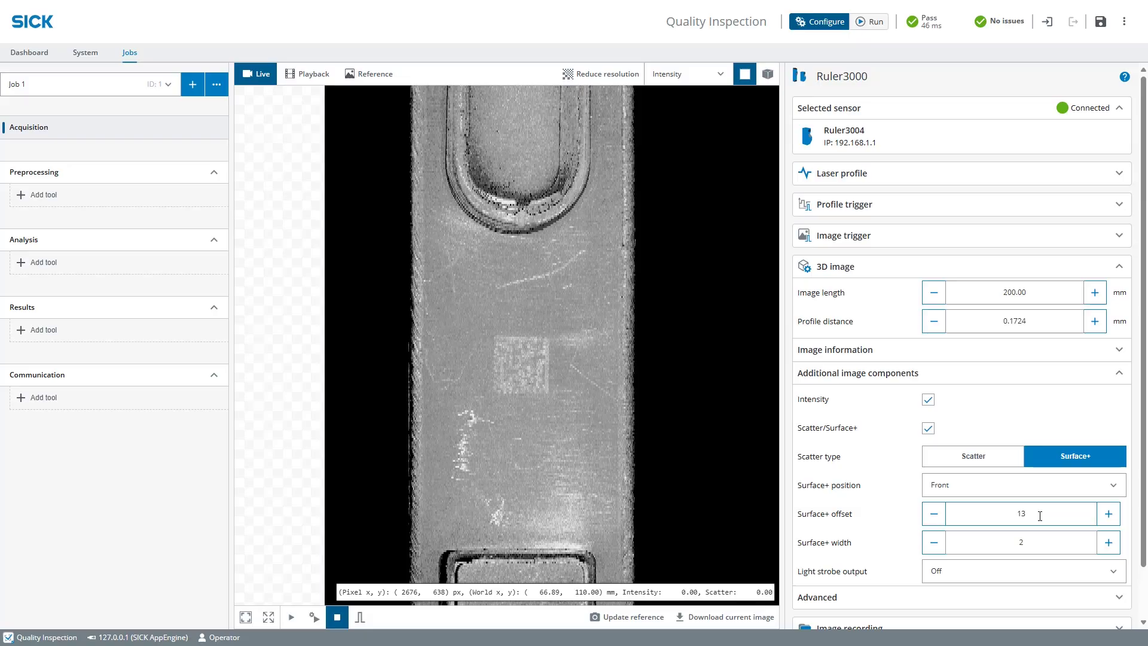
Switch the light strobe output to Timer with a 10 µs duration
{"action": "left_click", "coordinate": [1032, 572]}
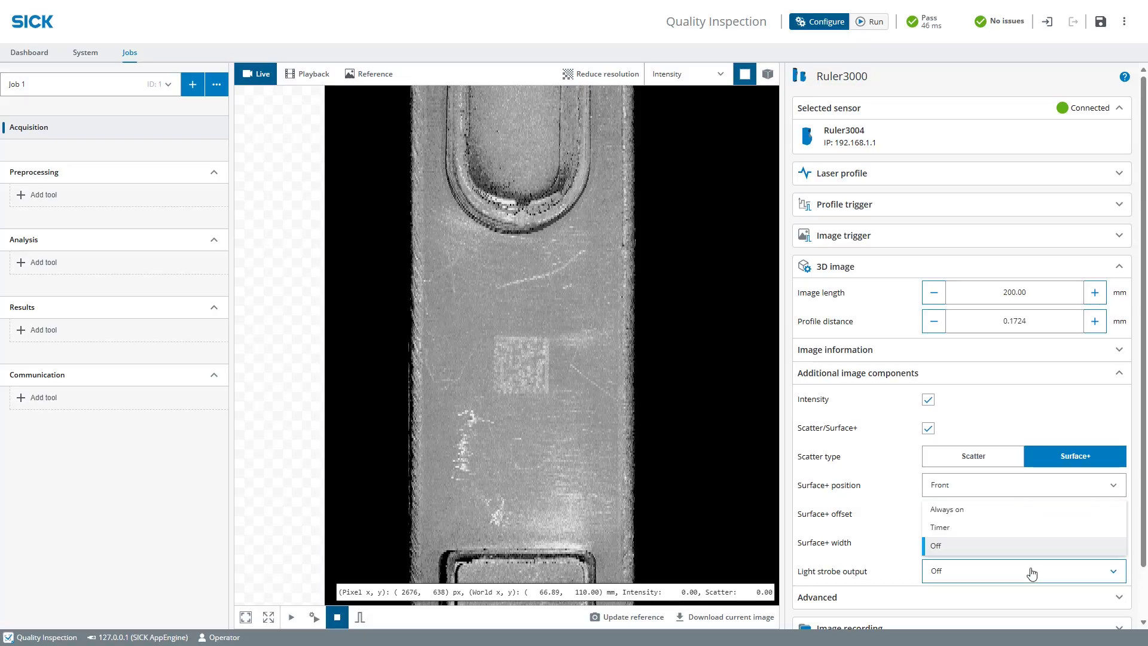
{"action": "left_click", "coordinate": [1010, 528]}
{"action": "scroll", "coordinate": [866, 553], "scroll_direction": "down", "scroll_amount": 1}
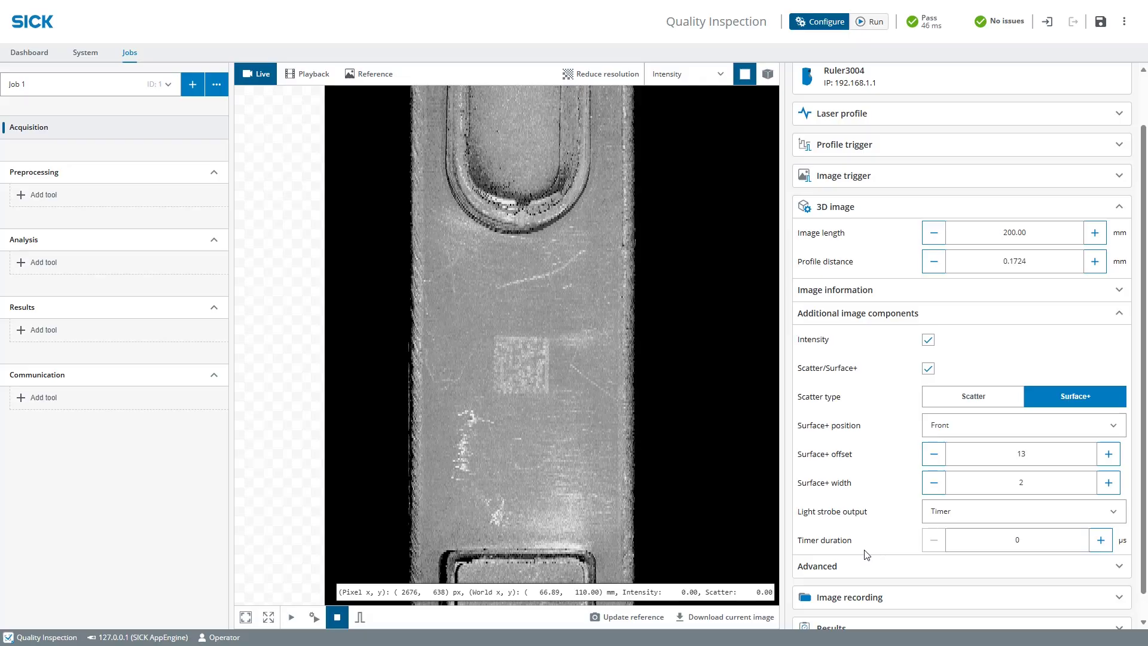
{"action": "left_click", "coordinate": [1009, 534]}
{"action": "type", "text": "10"}
{"action": "left_click", "coordinate": [928, 125]}
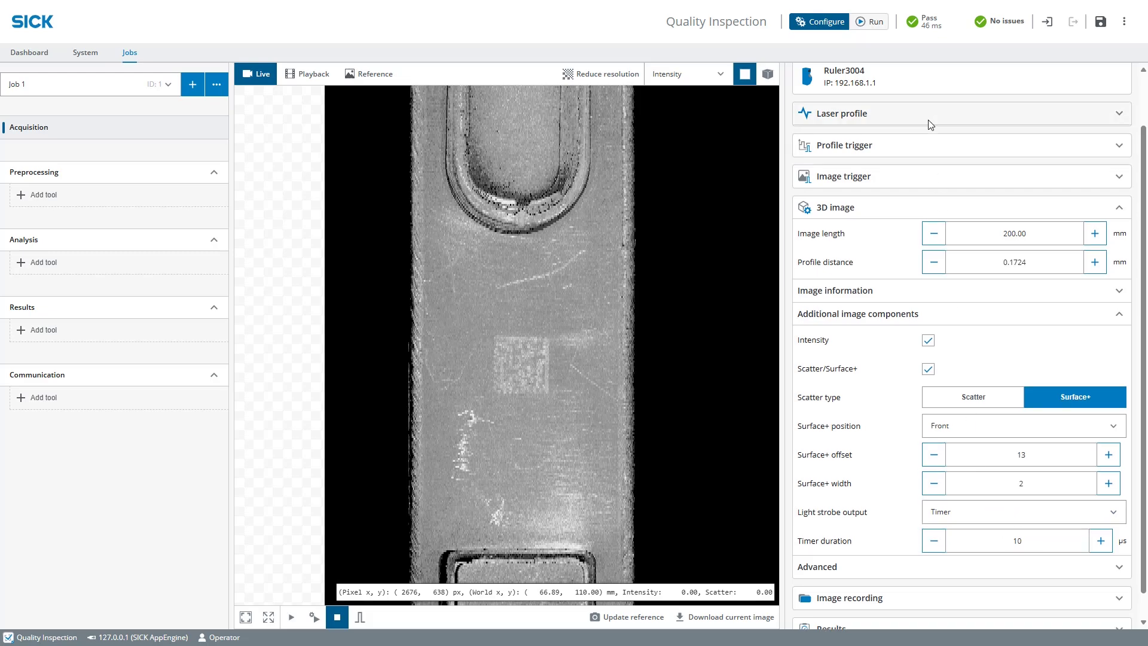
Open the laser detection Acquisition setup dialog
{"action": "left_click", "coordinate": [852, 170]}
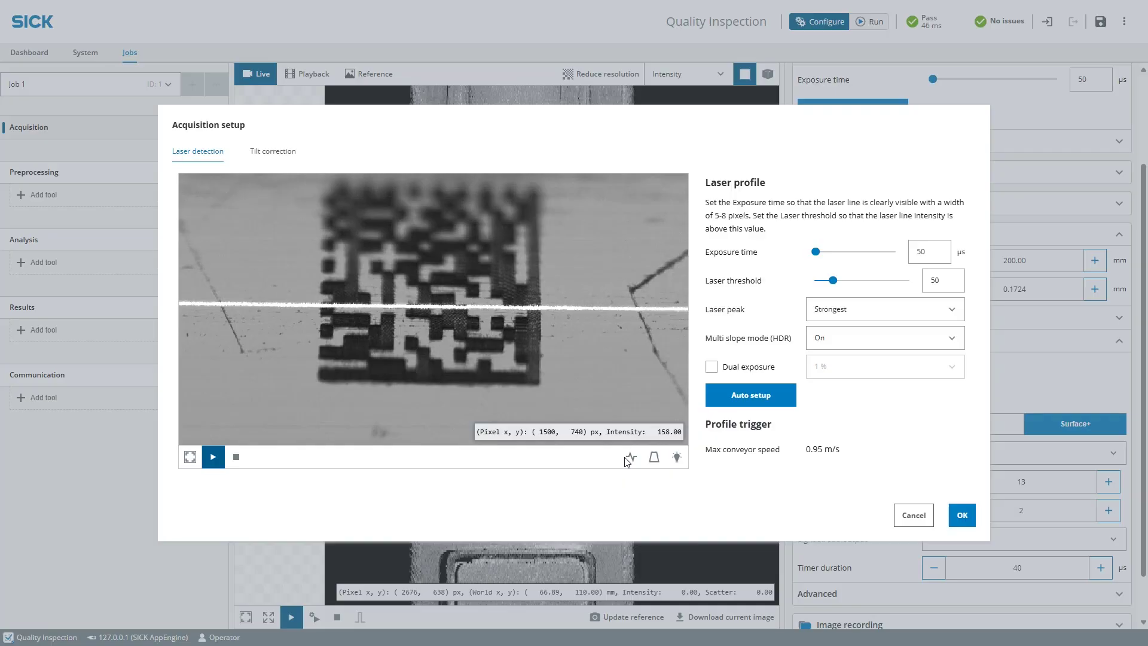
Show the red laser line overlay and shrink the detection region to a thin band around it
{"action": "left_click", "coordinate": [628, 458]}
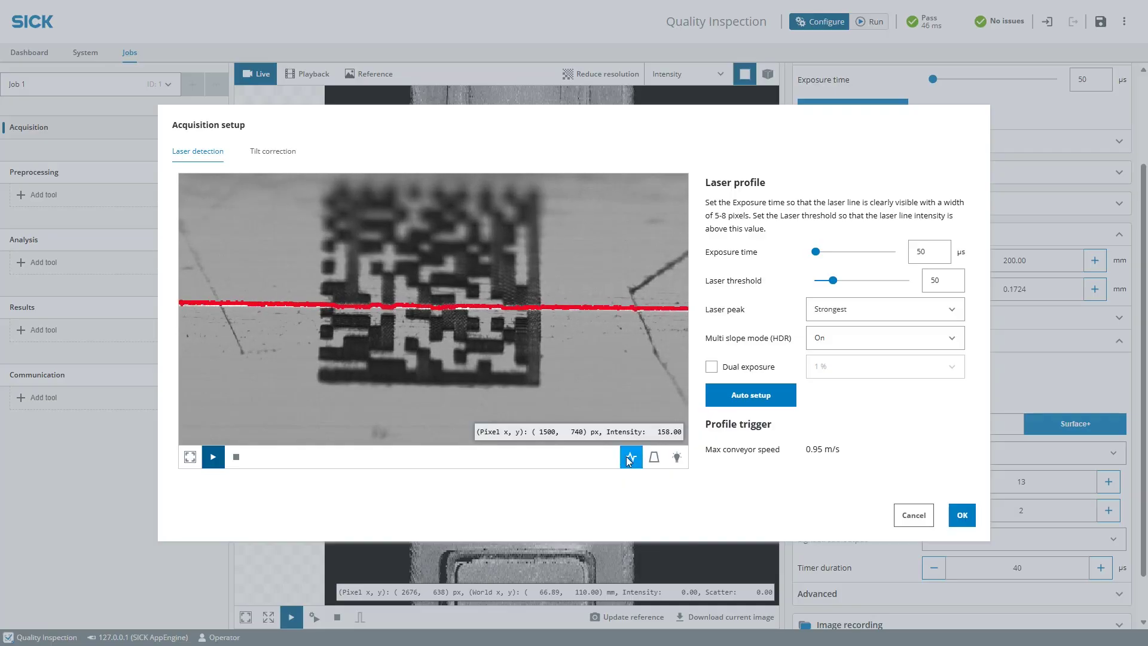
{"action": "left_click", "coordinate": [627, 457]}
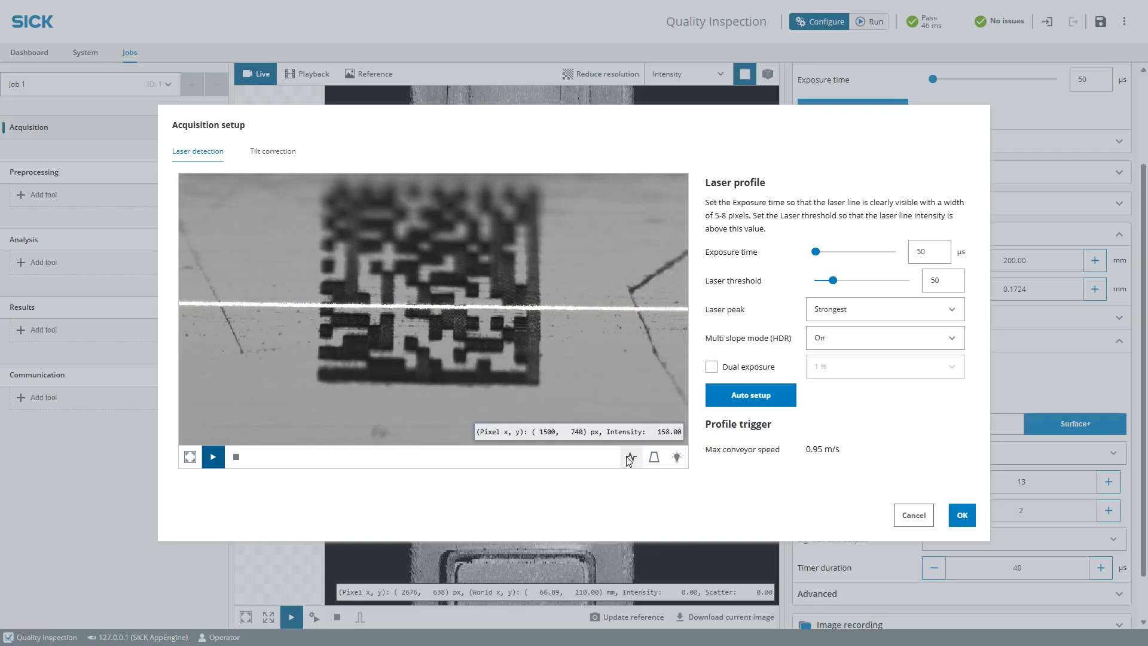
{"action": "left_click", "coordinate": [627, 458]}
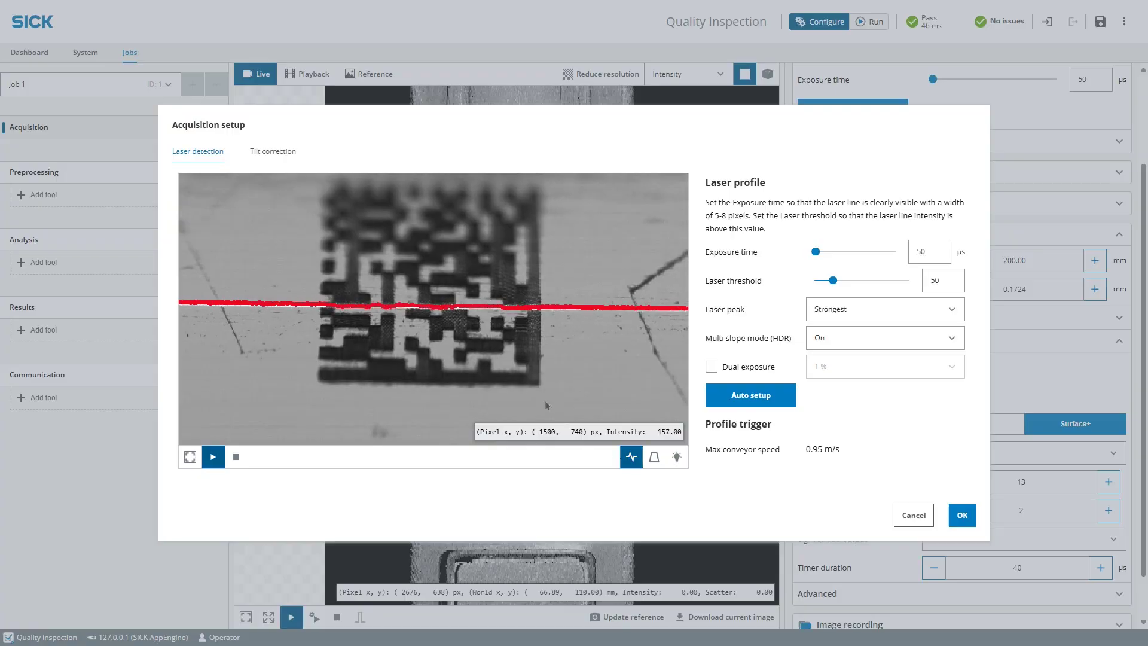
{"action": "scroll", "coordinate": [545, 406], "scroll_direction": "down", "scroll_amount": 5}
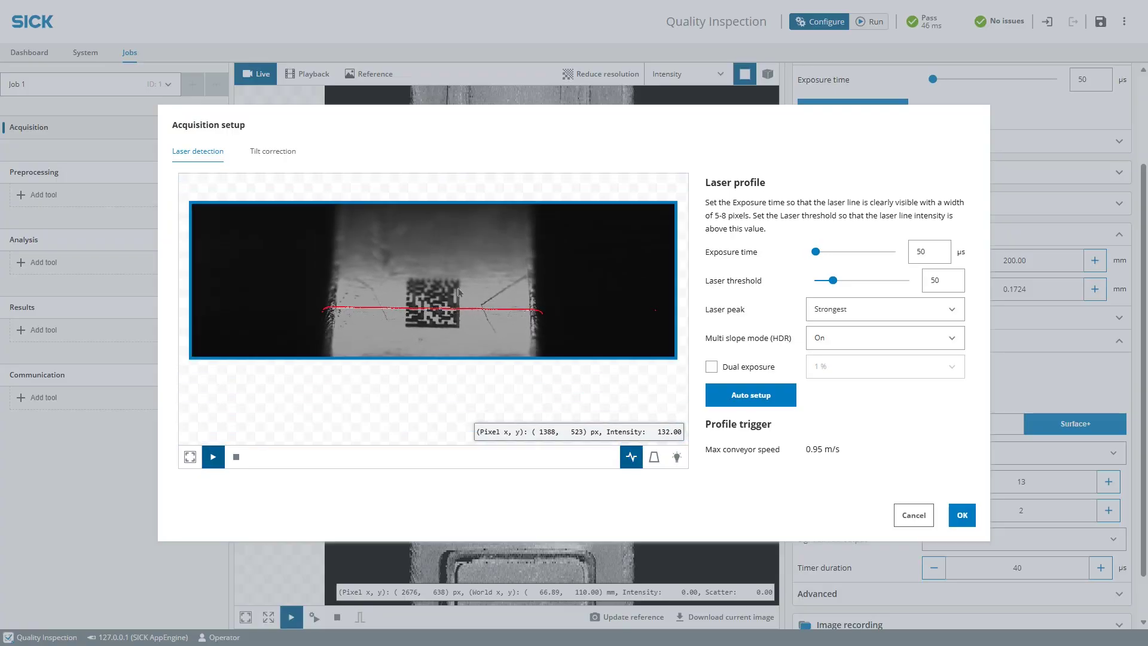
{"action": "left_click_drag", "start_coordinate": [458, 208], "coordinate": [465, 289]}
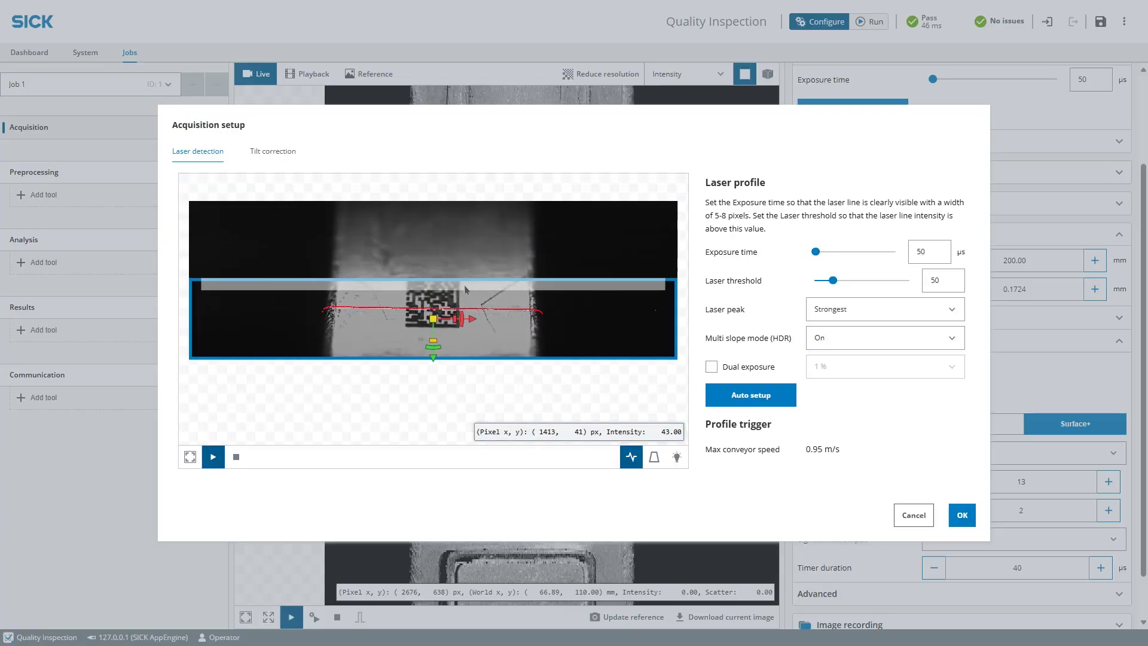
{"action": "left_click_drag", "start_coordinate": [487, 358], "coordinate": [493, 326]}
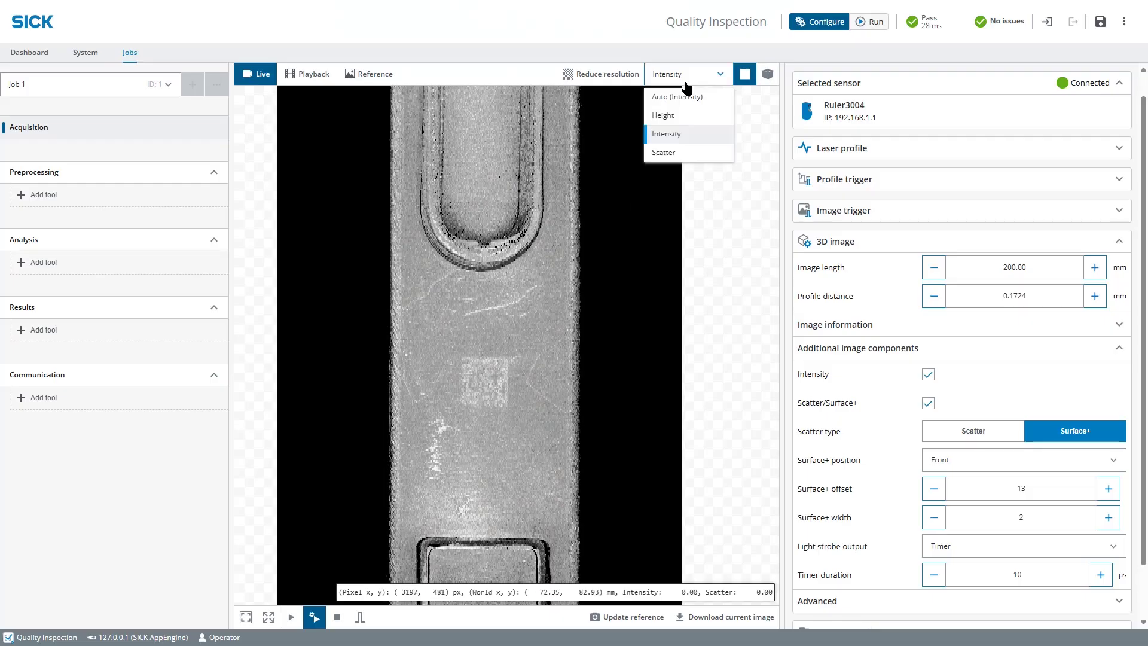
Show the Scatter image, then view the part as a rotated 3D point cloud
{"action": "left_click", "coordinate": [665, 153]}
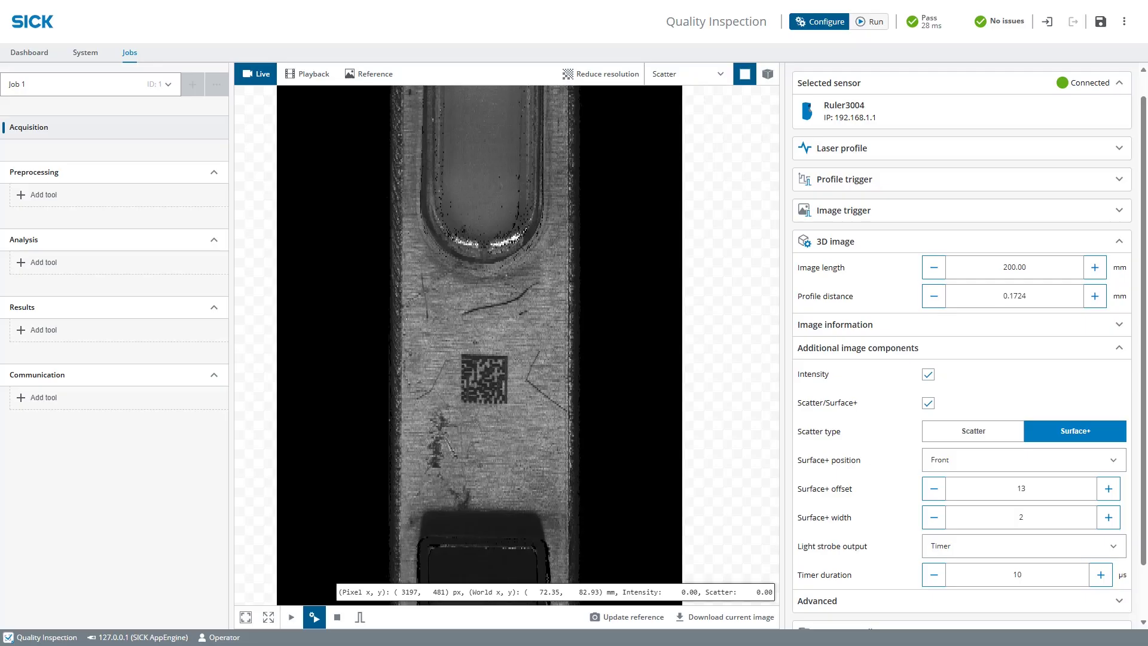
{"action": "left_click", "coordinate": [767, 73]}
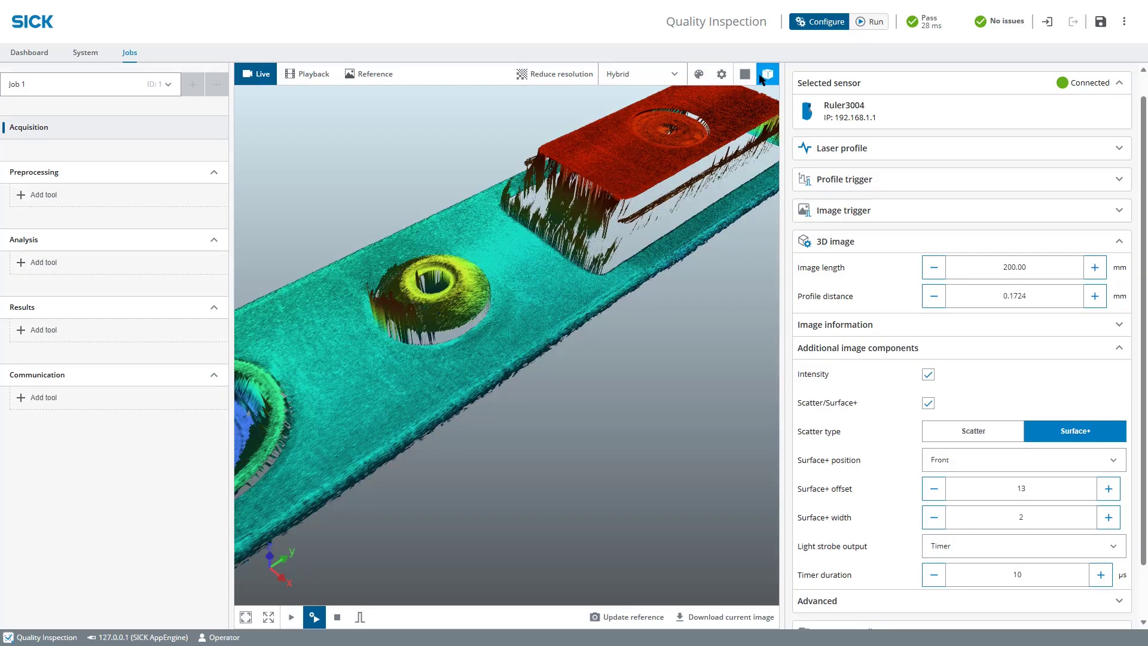
{"action": "left_click_drag", "start_coordinate": [599, 212], "coordinate": [580, 303]}
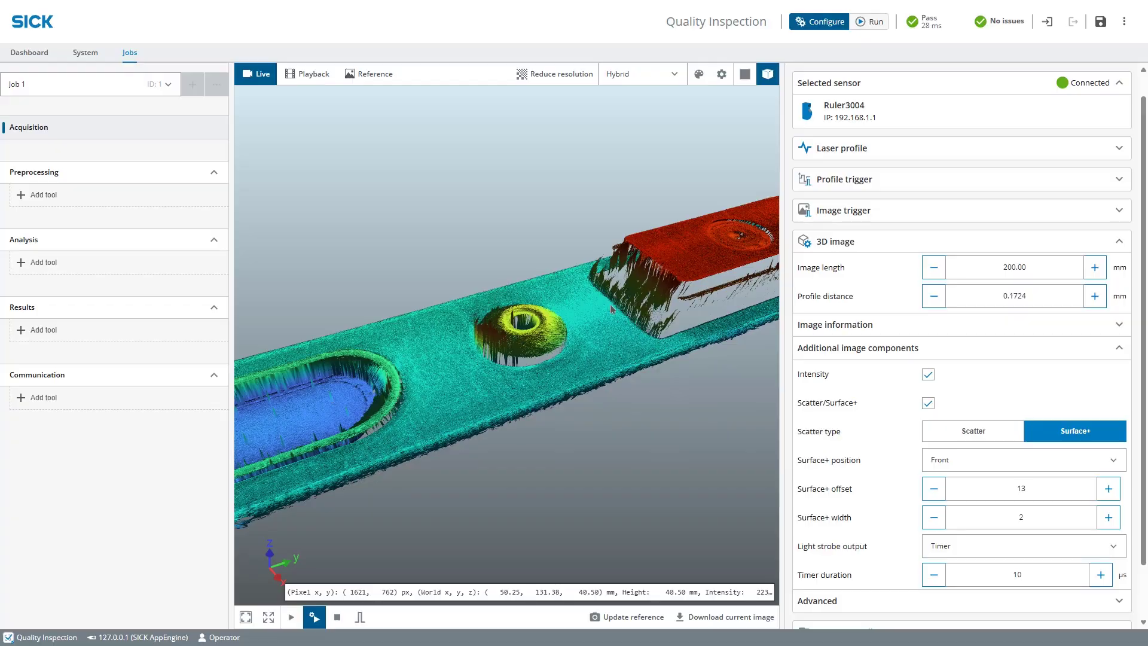
Return to the 2D view and set the strobe timer duration to 5 µs
{"action": "left_click", "coordinate": [745, 78]}
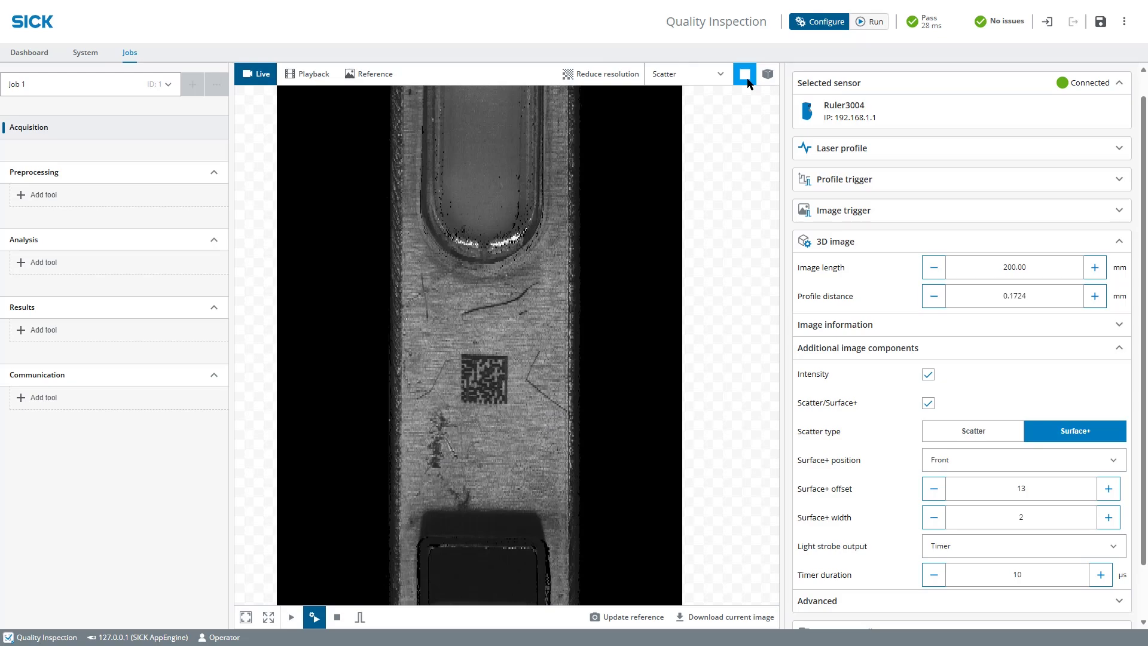
{"action": "double_click", "coordinate": [1006, 570]}
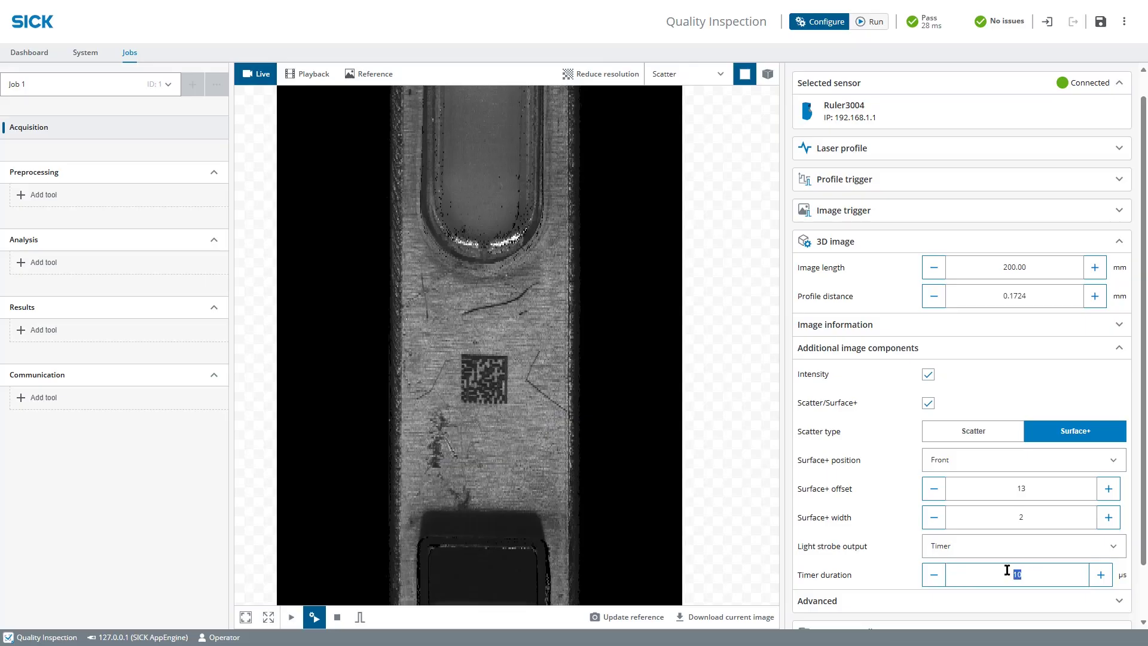
{"action": "type", "text": "5"}
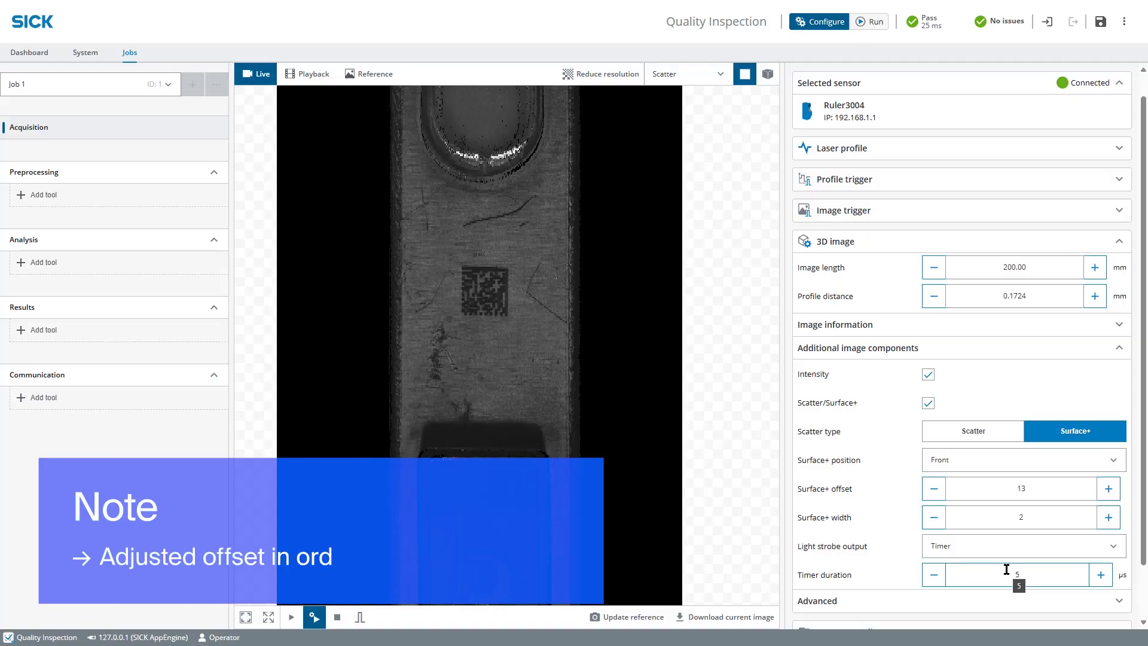
Set the Surface+ offset to 11 and the Surface+ width to 4
{"action": "double_click", "coordinate": [1020, 487]}
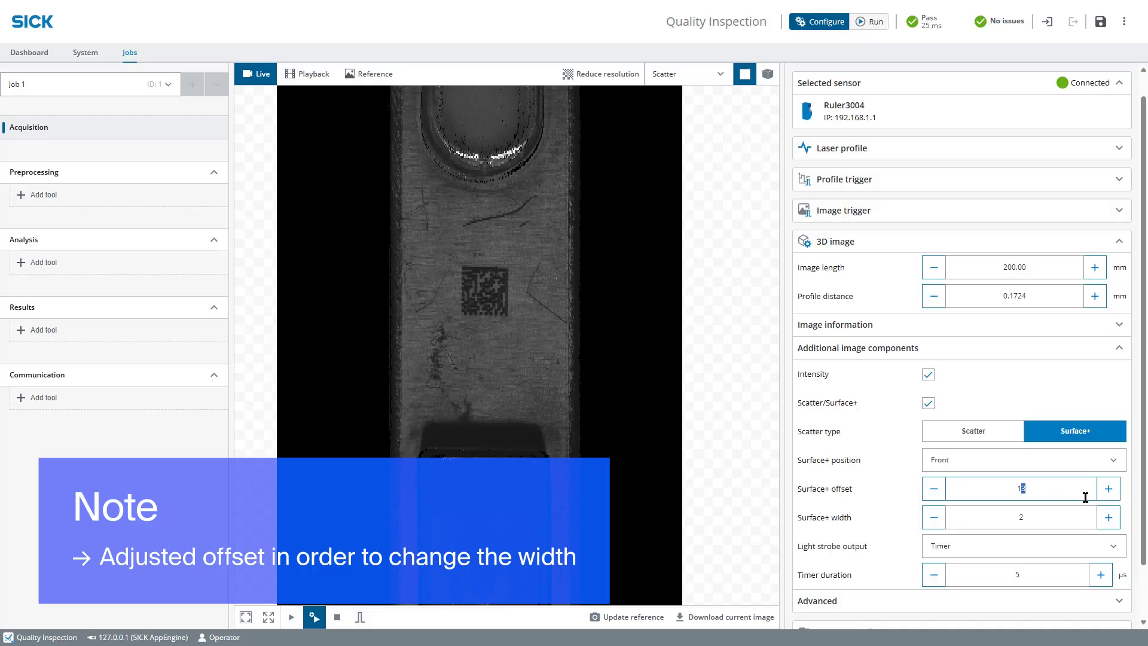
{"action": "type", "text": "11"}
{"action": "double_click", "coordinate": [1021, 517]}
{"action": "type", "text": "4"}
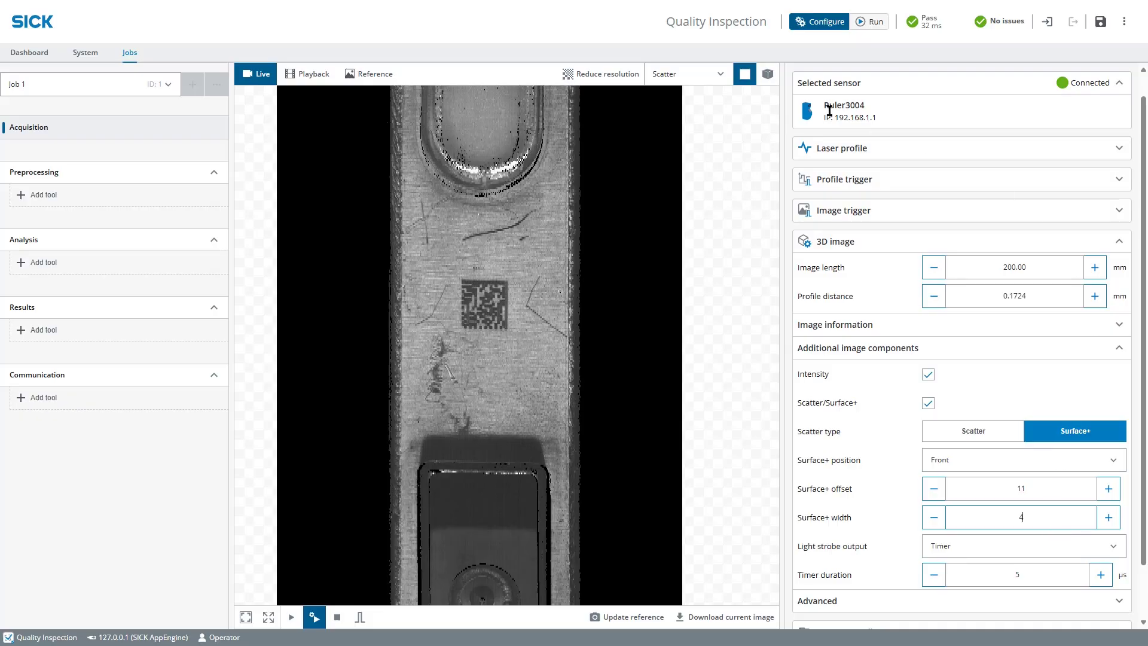
Toggle the image display to the 3D point-cloud view
{"action": "left_click", "coordinate": [768, 73]}
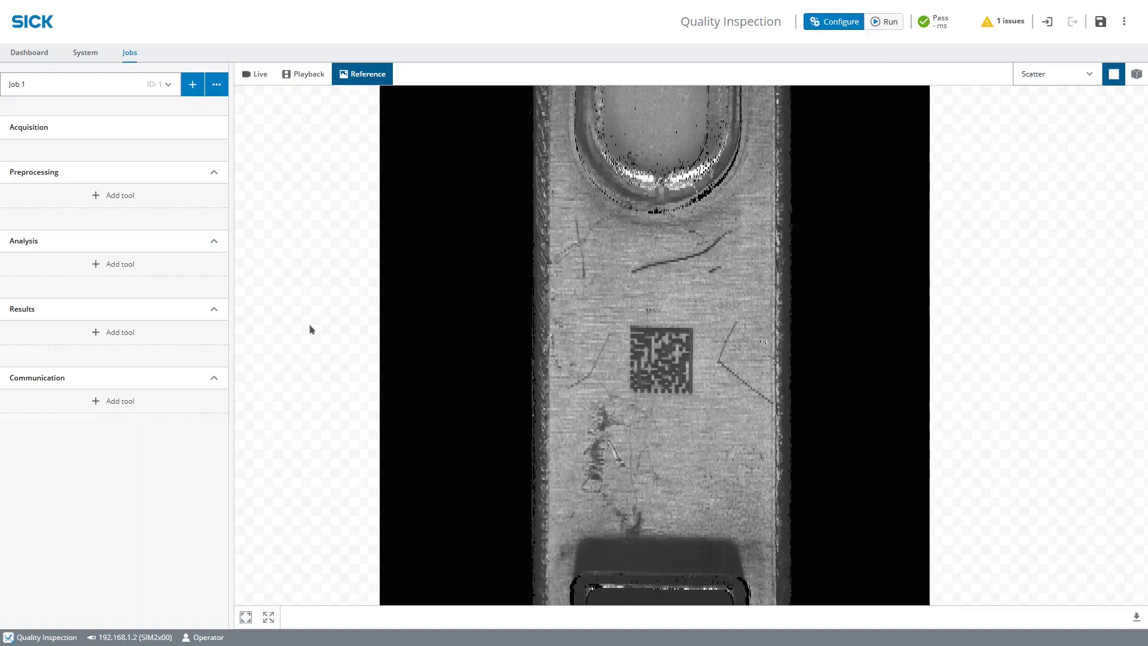
Add a 2D Code DPM (2D) tool and place its region over the data matrix
{"action": "left_click", "coordinate": [144, 263]}
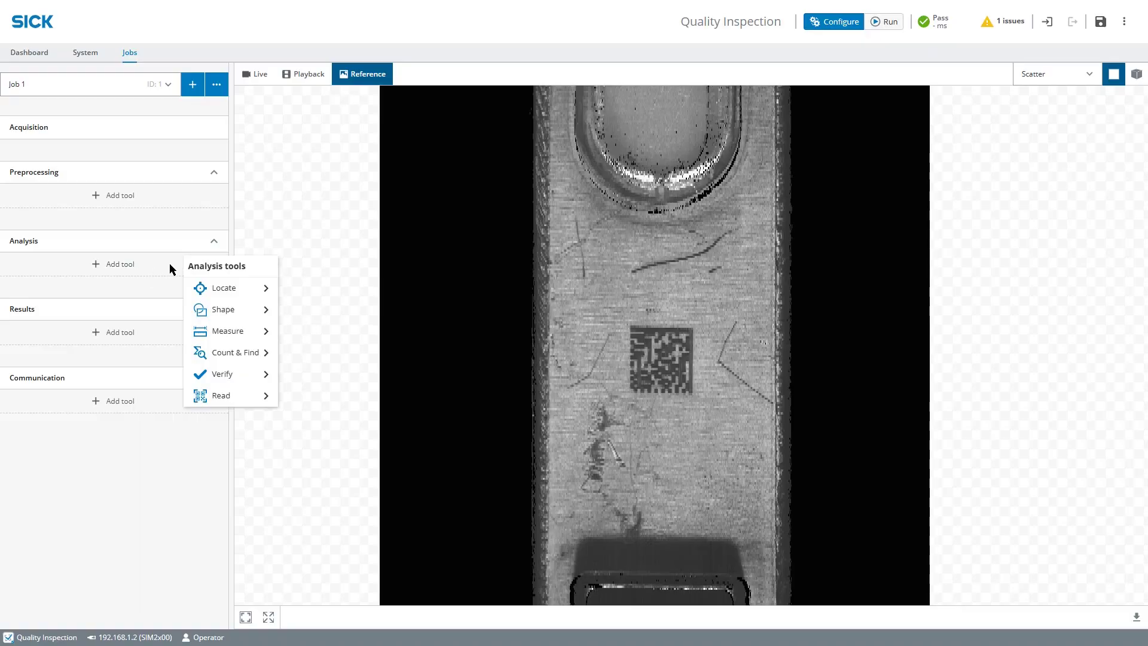
{"action": "left_click", "coordinate": [233, 395]}
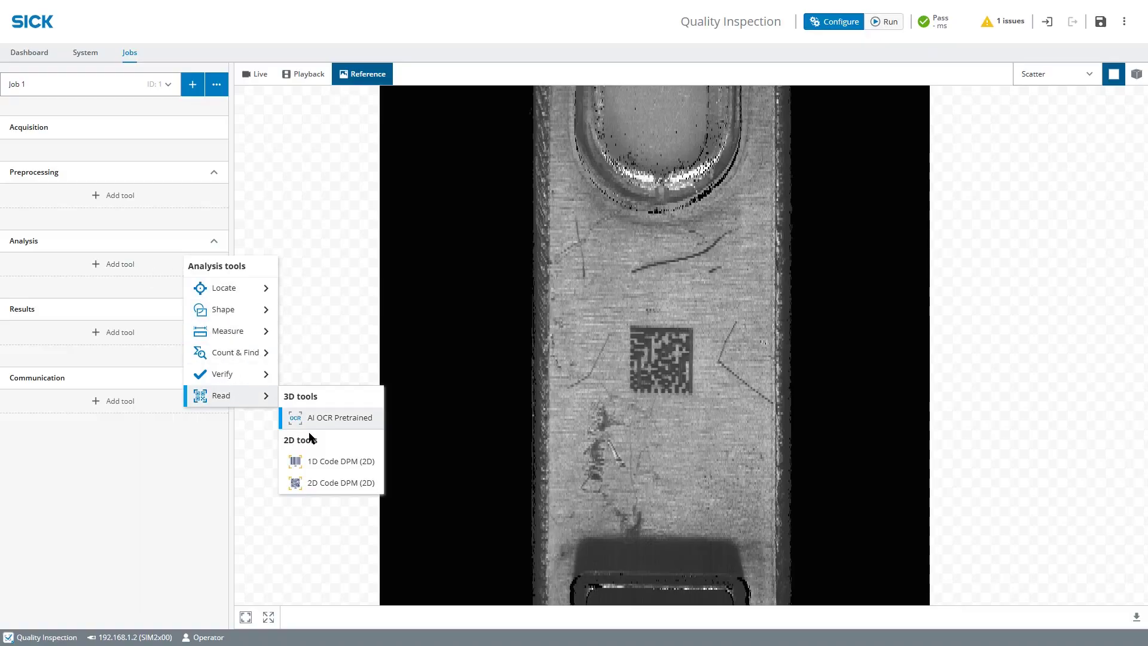
{"action": "left_click", "coordinate": [331, 487]}
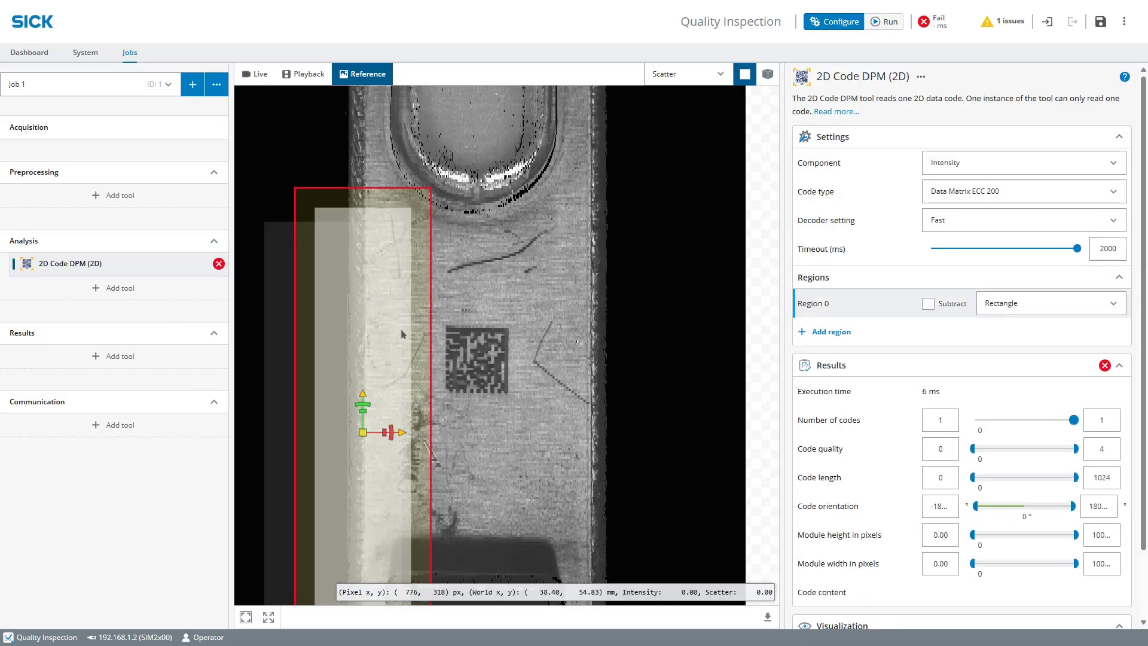
{"action": "left_click_drag", "start_coordinate": [402, 334], "coordinate": [474, 335]}
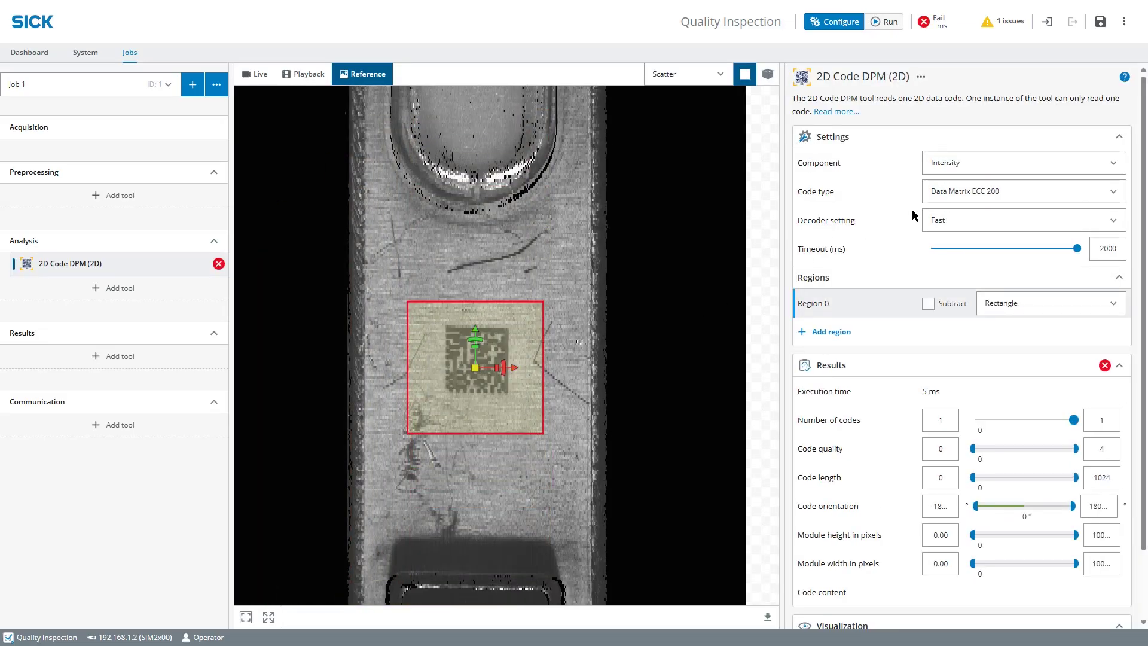
Set the code reader to Aggressive decoding on the Scatter image component
{"action": "left_click", "coordinate": [960, 228]}
{"action": "left_click", "coordinate": [959, 280]}
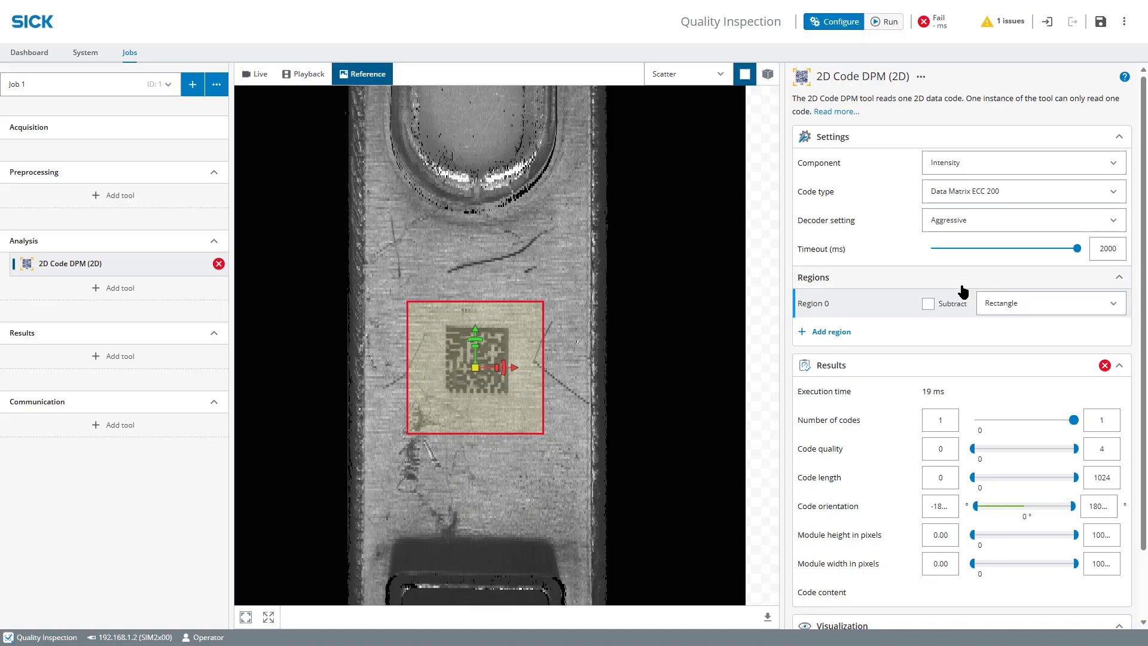
{"action": "left_click", "coordinate": [938, 165]}
{"action": "left_click", "coordinate": [947, 209]}
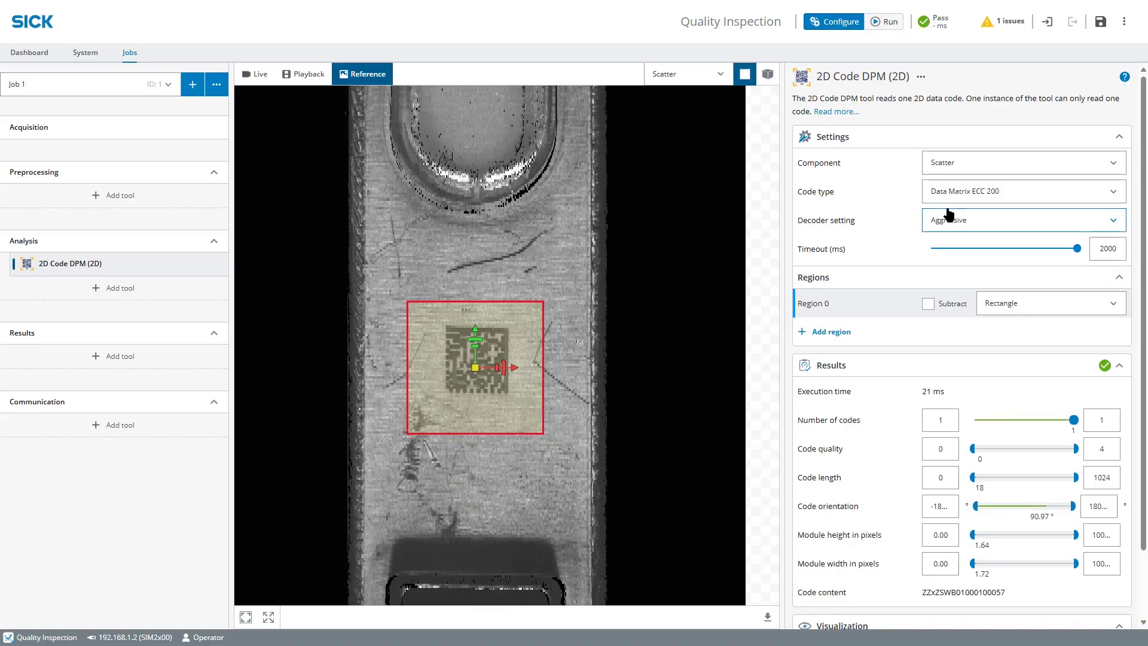